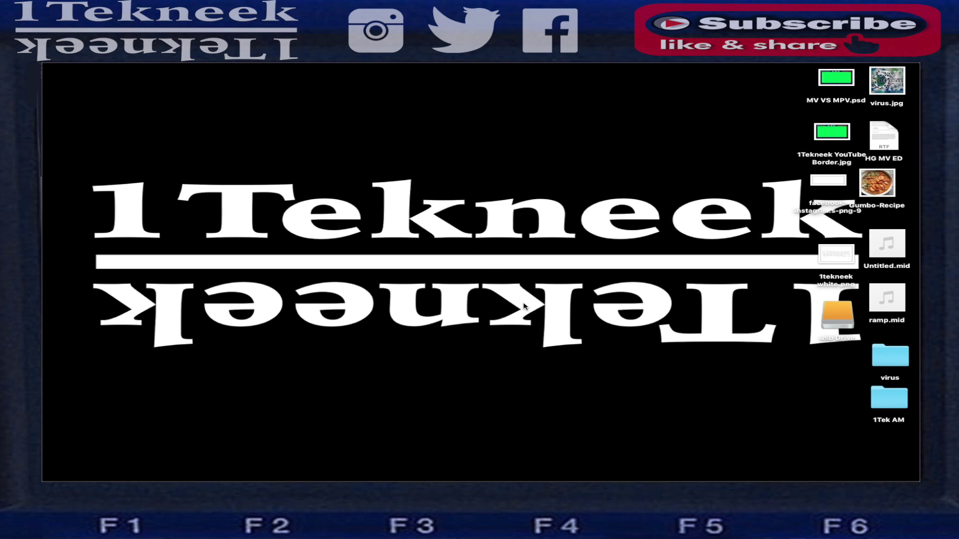
Step: Open Safari on the 2KXL download page at mpc2000xlapp.com
mouse_move(597, 474)
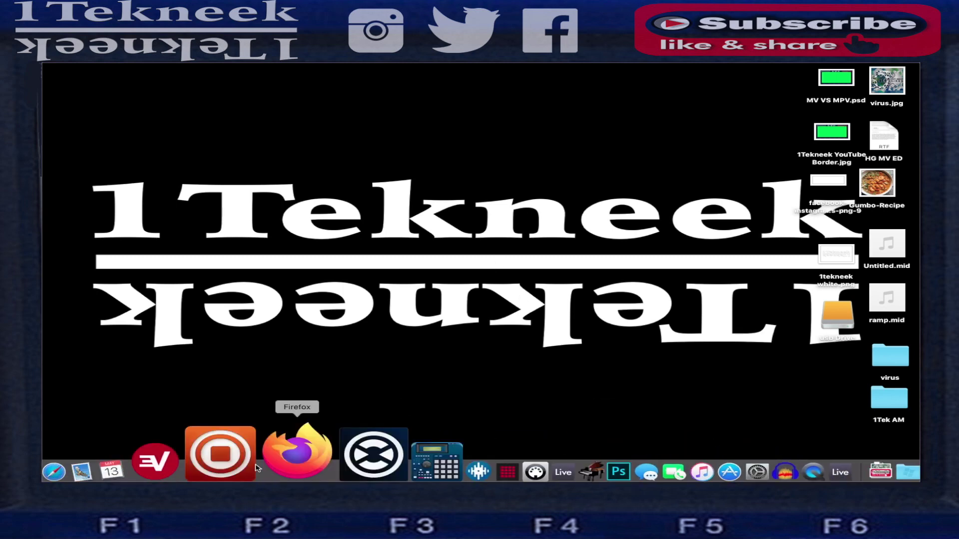
click(149, 453)
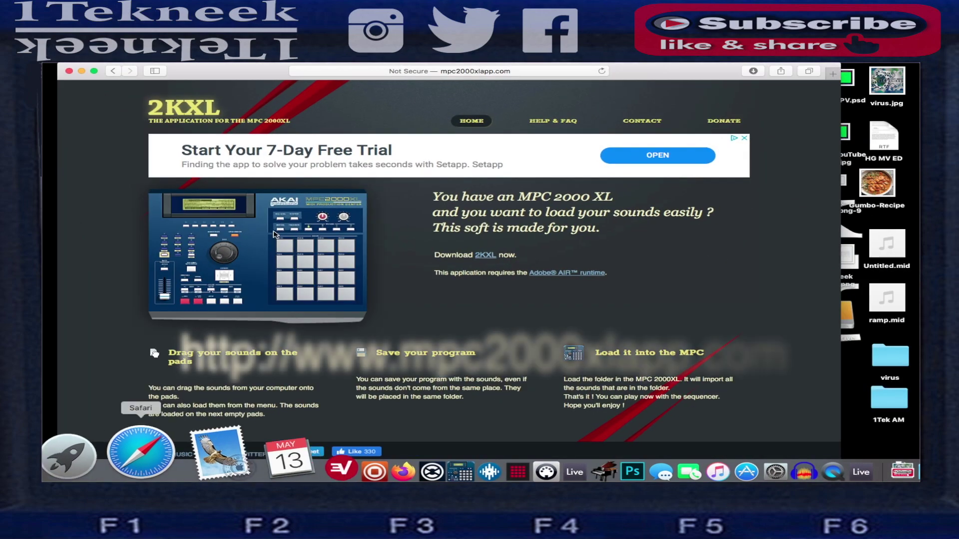
click(531, 74)
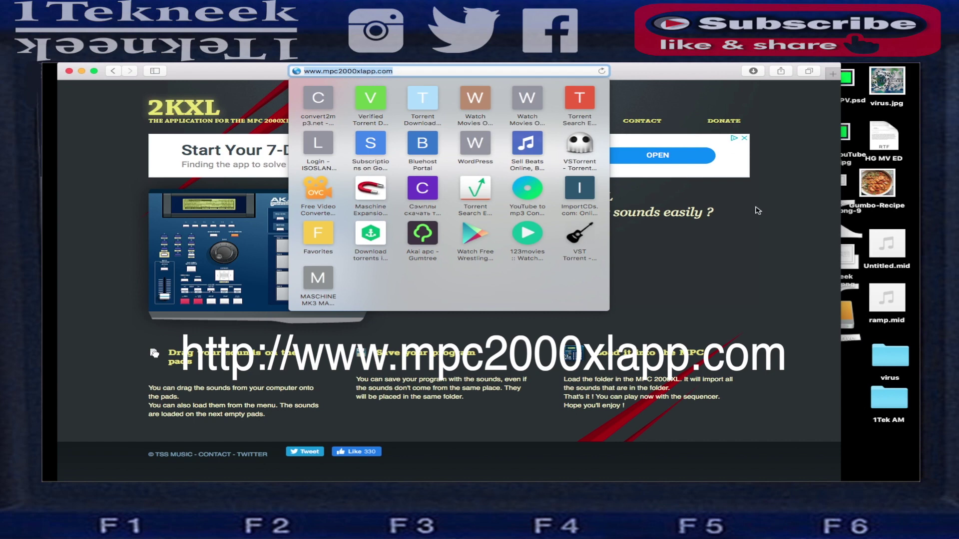
click(757, 210)
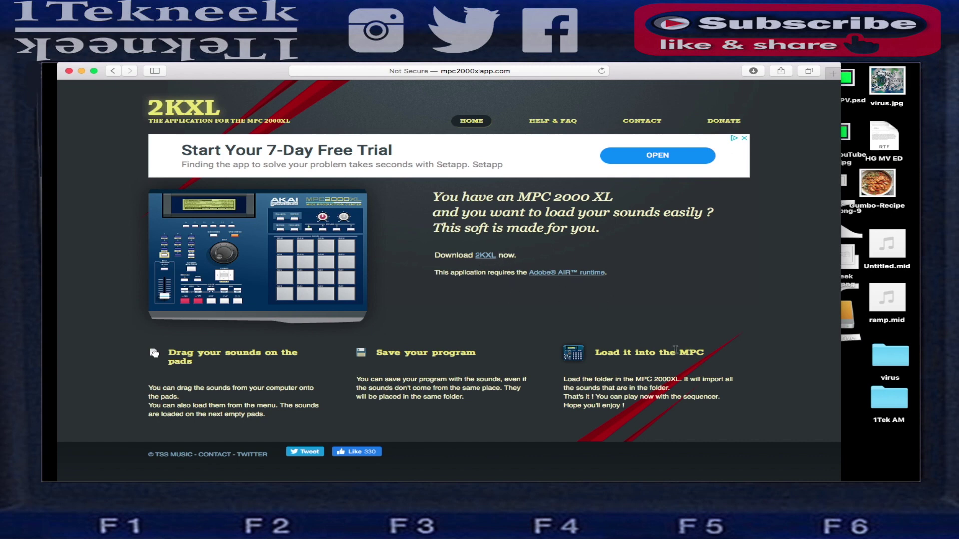
mouse_move(574, 471)
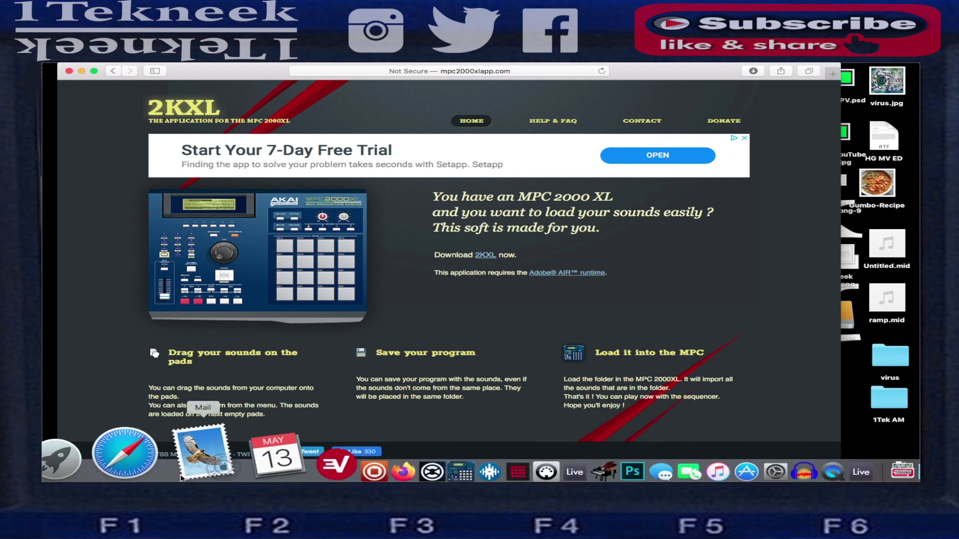
Step: Launch 2KXL and create a new empty program, No-name-2.PGM
click(344, 430)
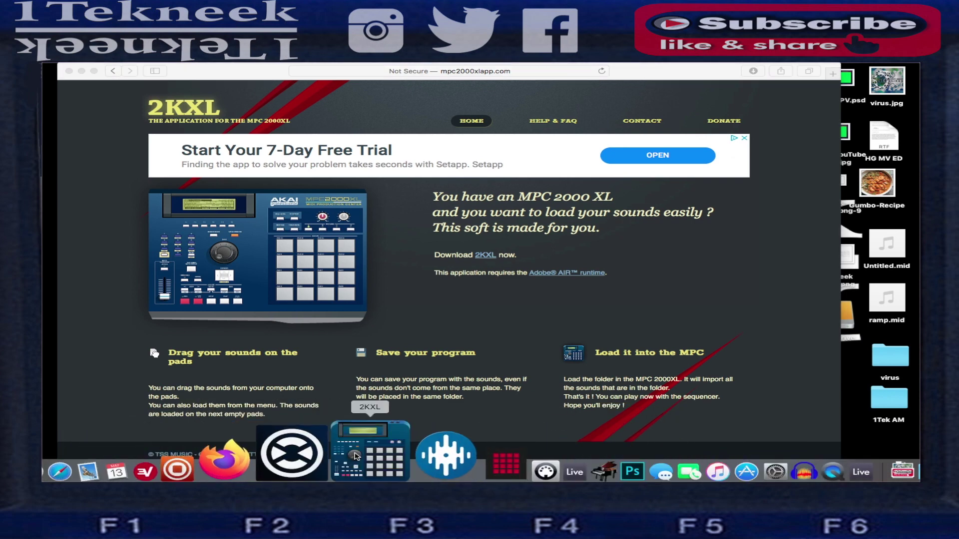
click(106, 59)
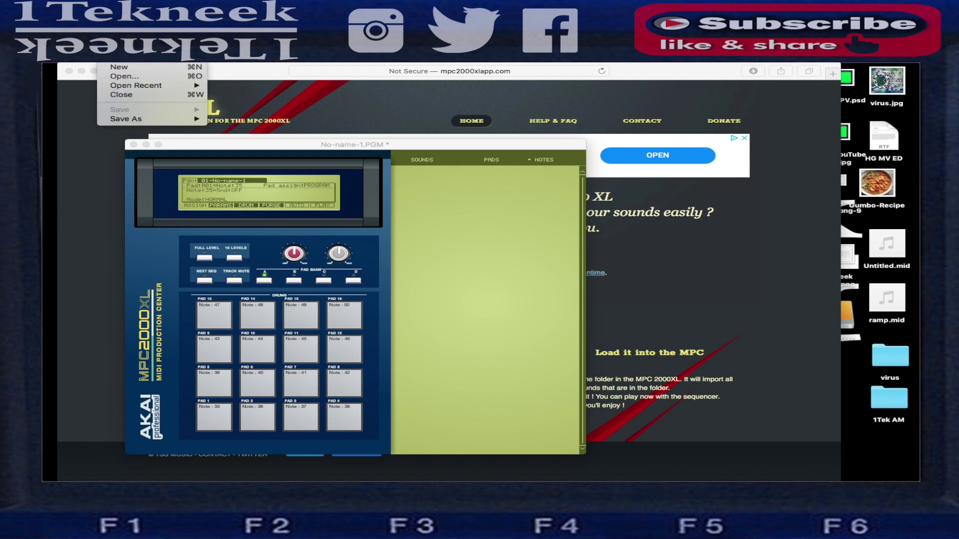
click(123, 68)
drag(268, 142, 288, 208)
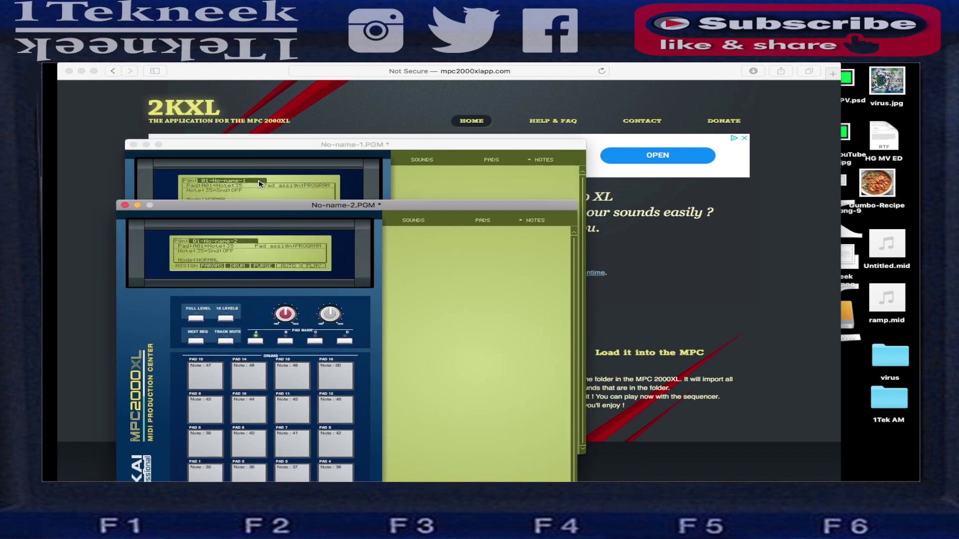
Step: Close No-name-1.PGM and the Safari window, and move No-name-2.PGM to the top left
click(133, 145)
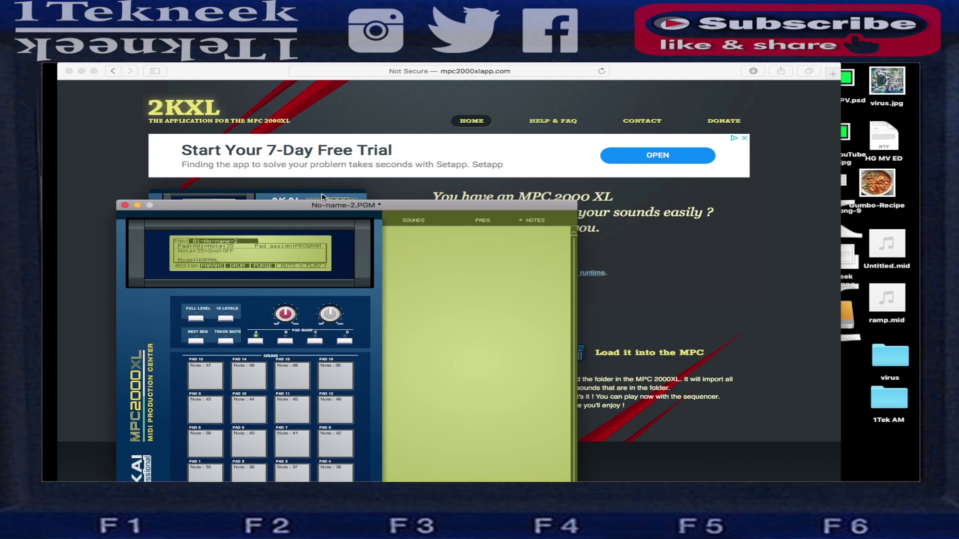
click(81, 71)
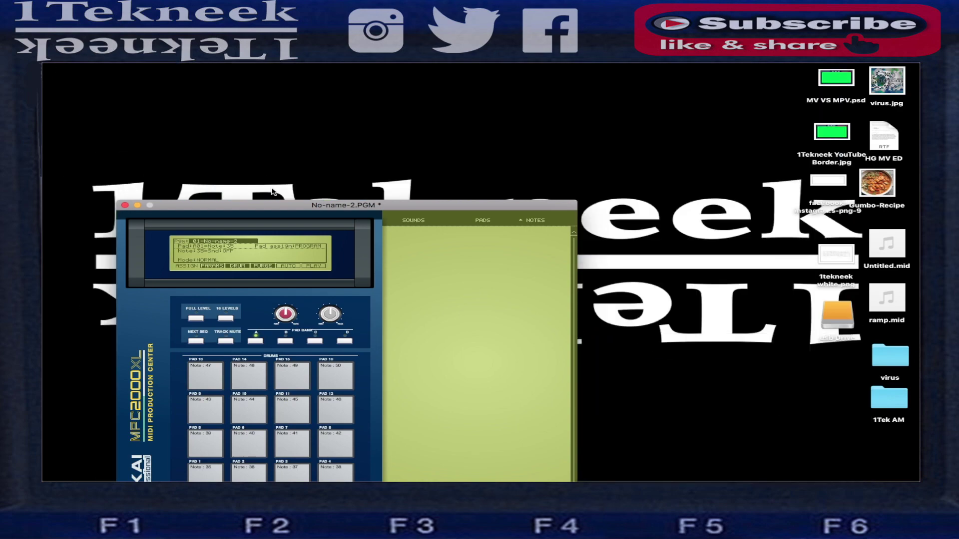
drag(281, 205, 248, 83)
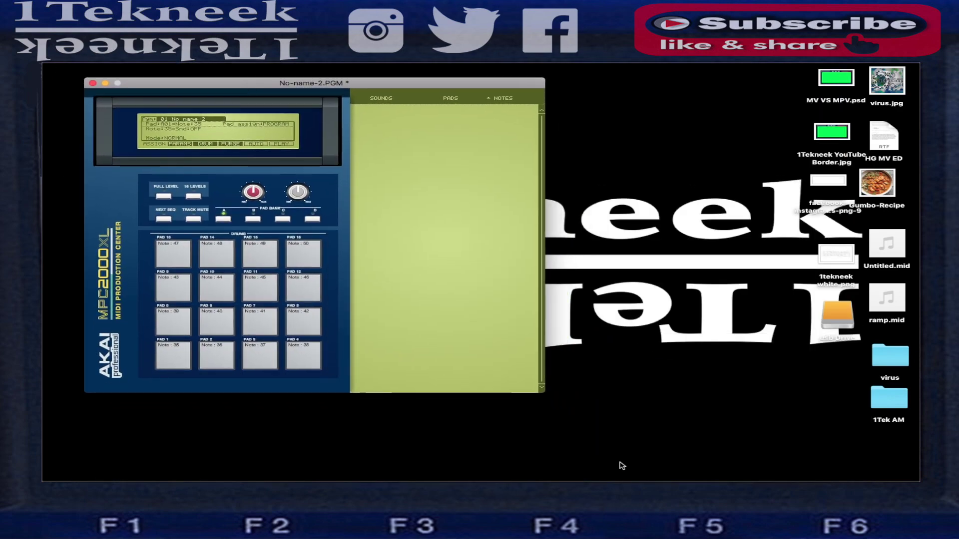
mouse_move(731, 454)
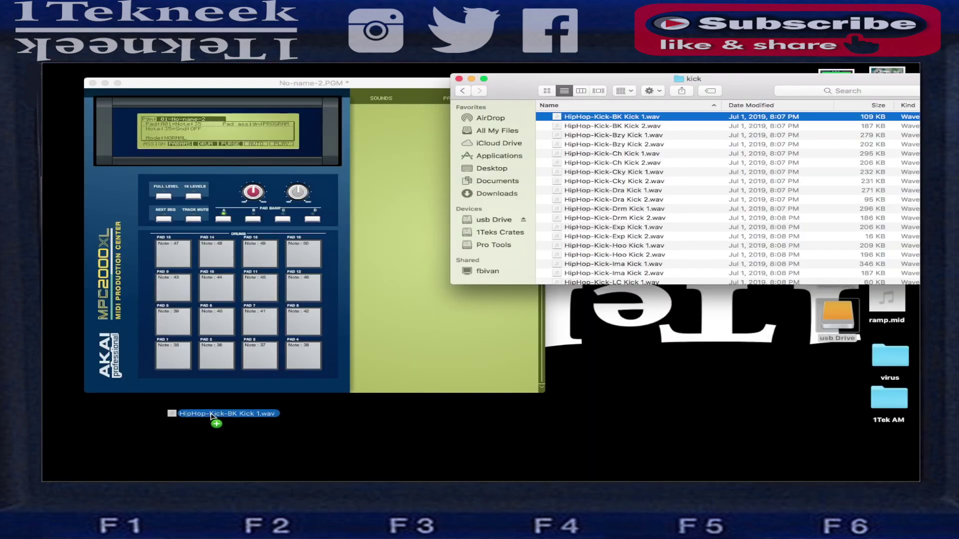
Step: Load four HipHop kick samples, including Bzy Kick 1 and 2, onto pads 1–4
drag(215, 420, 190, 368)
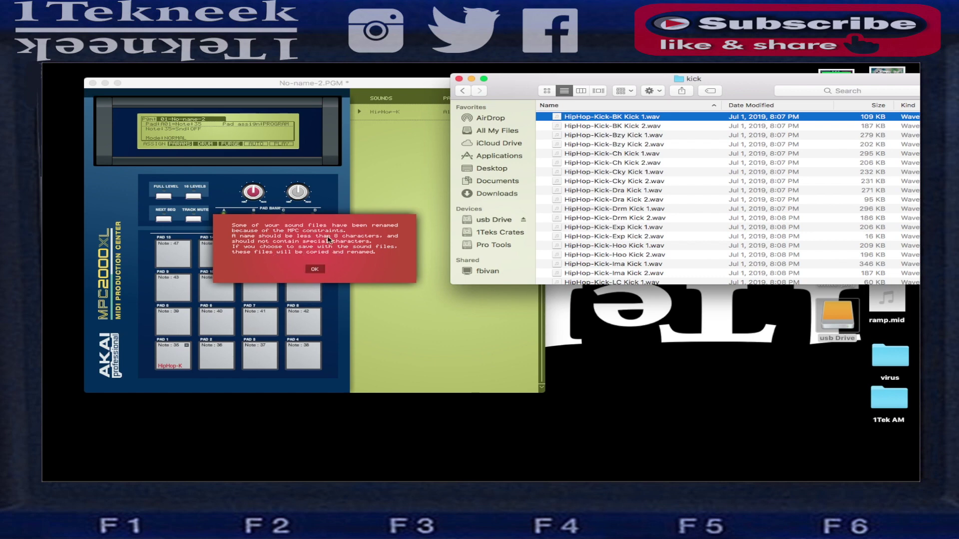
click(315, 269)
click(609, 127)
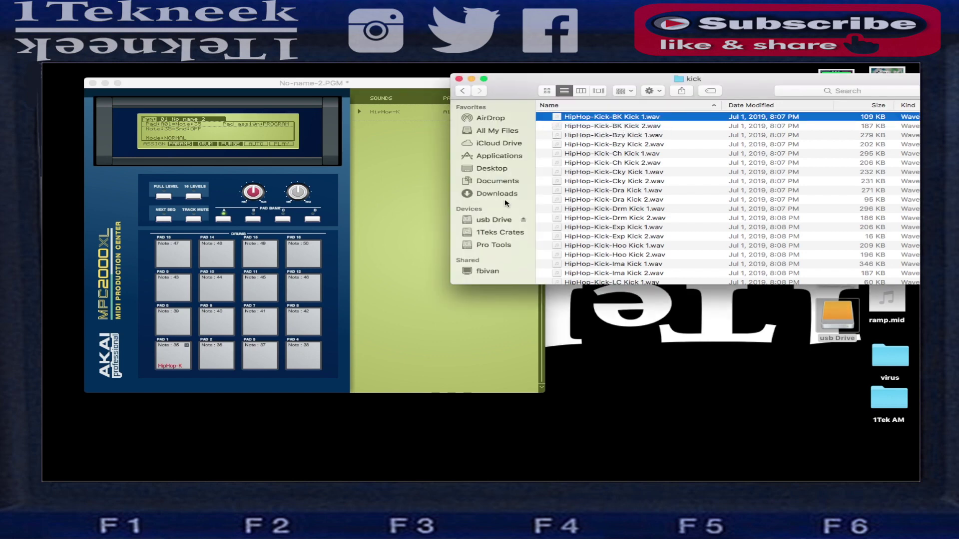
drag(506, 203, 216, 358)
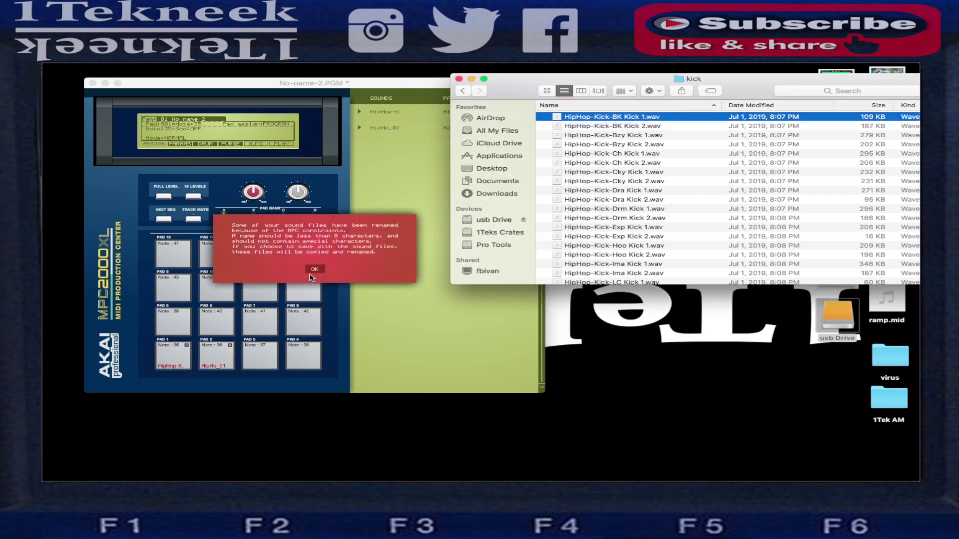
click(310, 274)
click(603, 139)
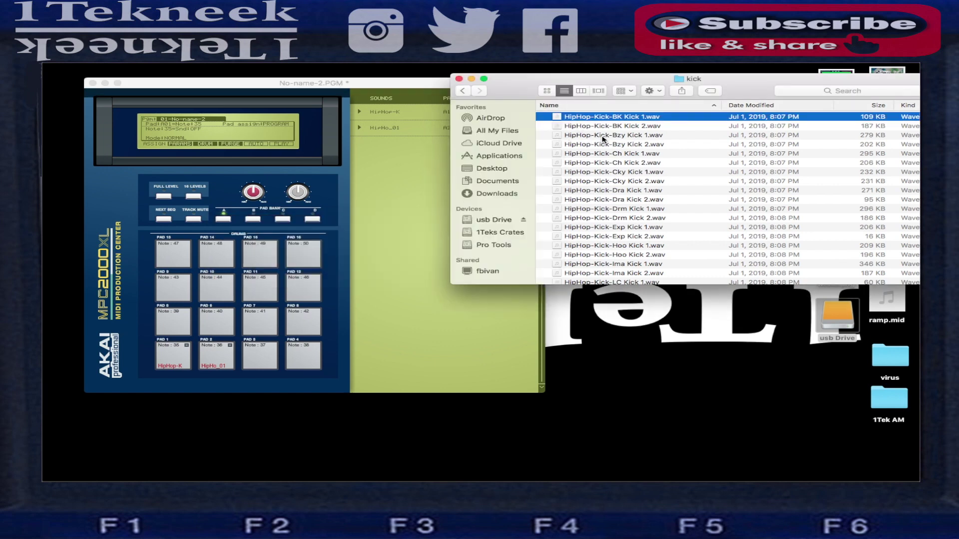
drag(603, 139, 266, 359)
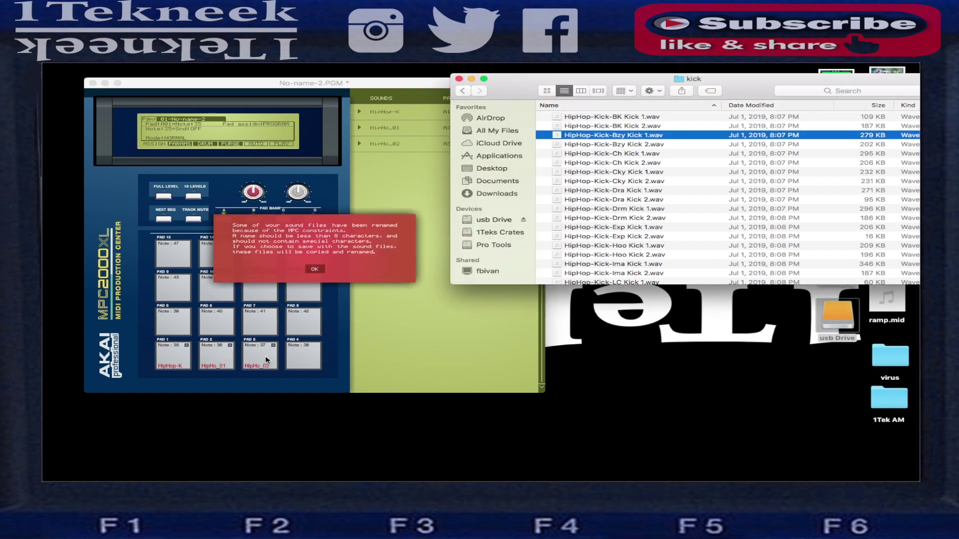
click(315, 268)
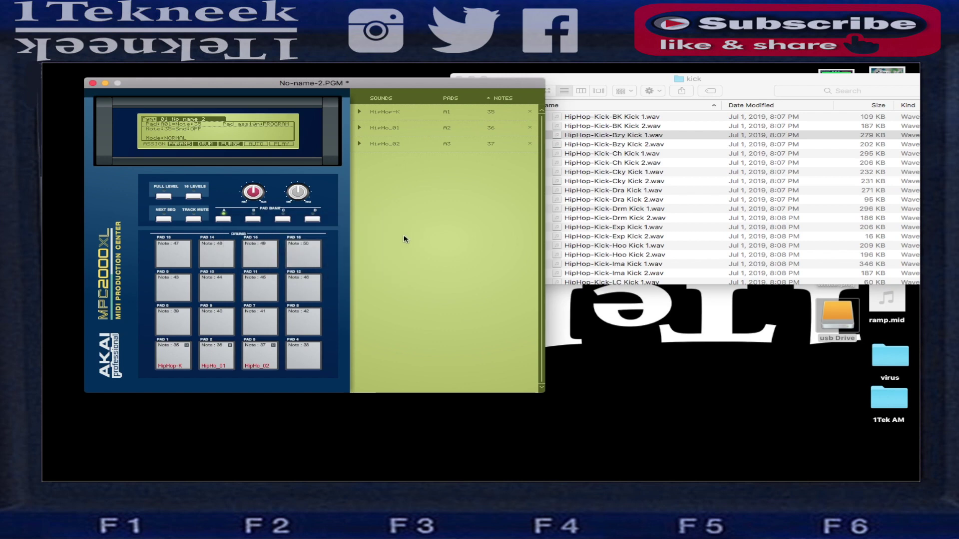
click(605, 140)
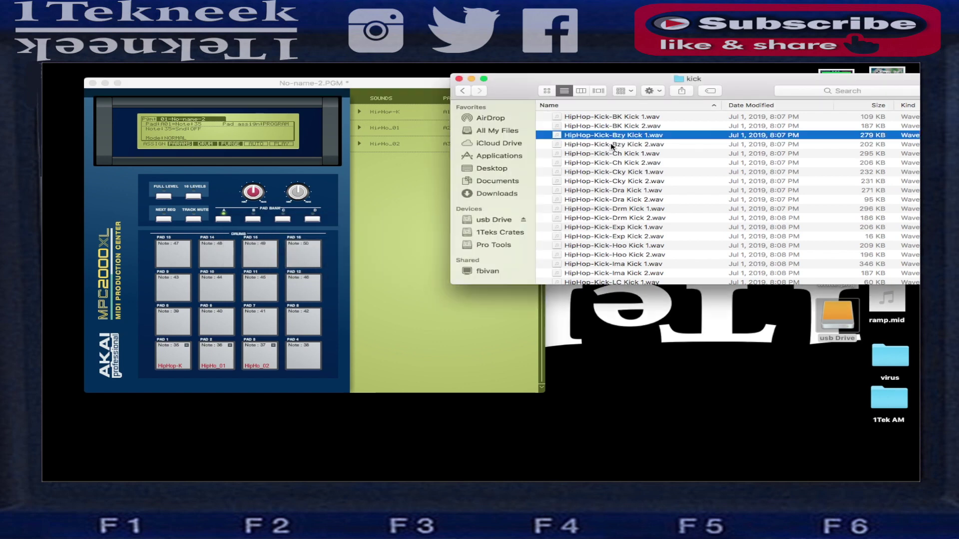
drag(611, 144, 309, 357)
click(314, 268)
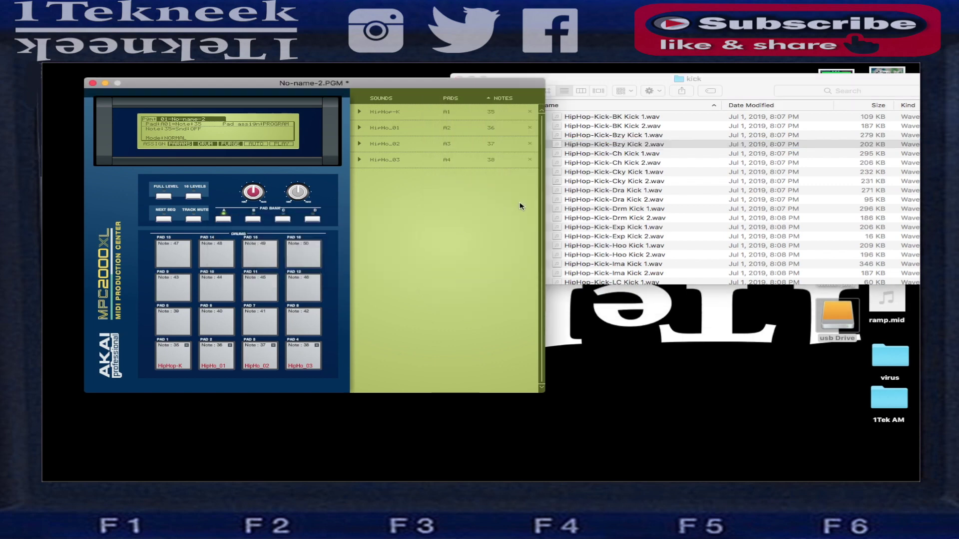
Step: Fill the remaining bank A pads with clap, snare, hi-hat and stab samples
click(551, 82)
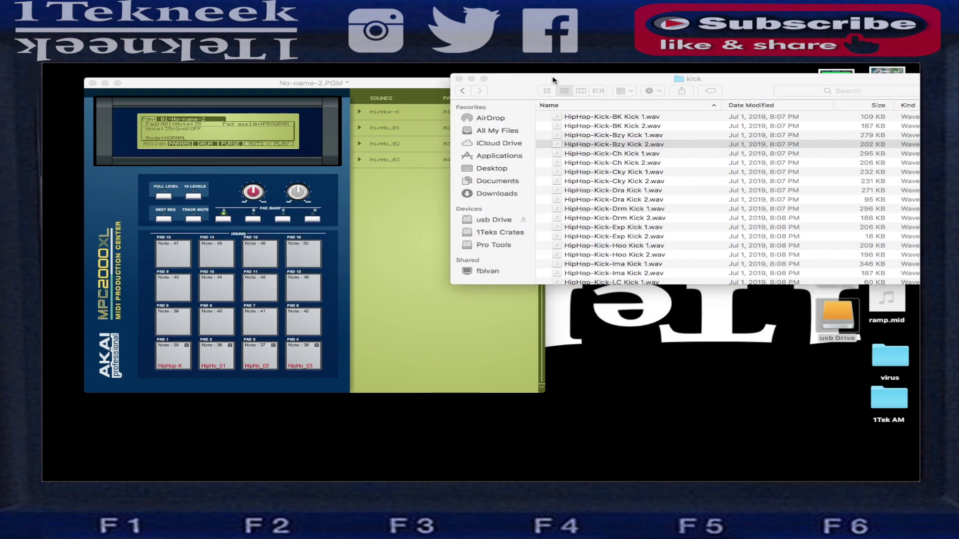
click(463, 90)
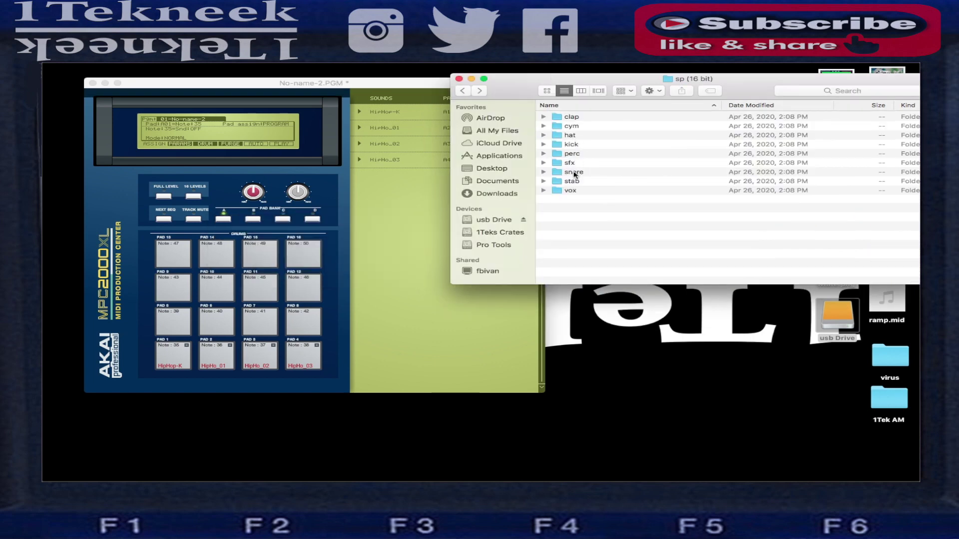
double_click(571, 116)
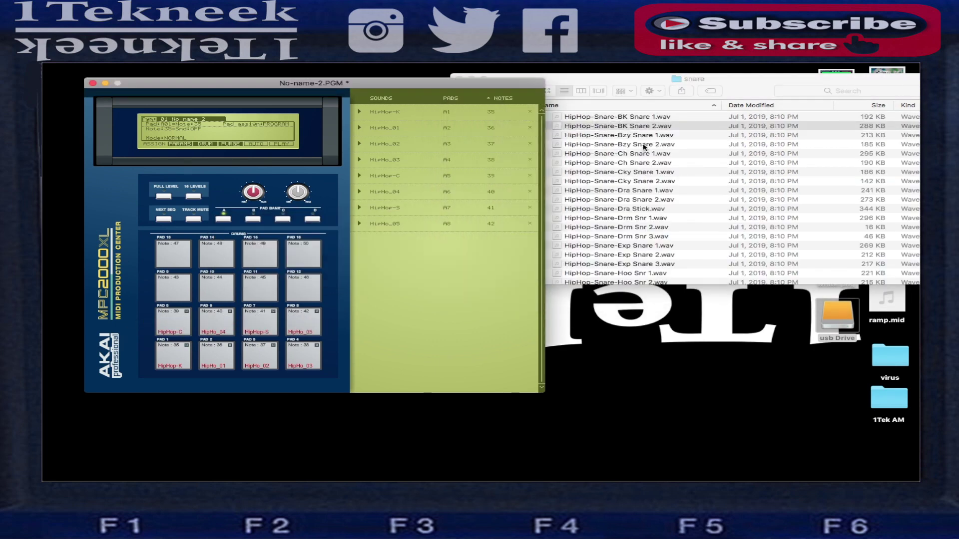
drag(615, 163, 173, 285)
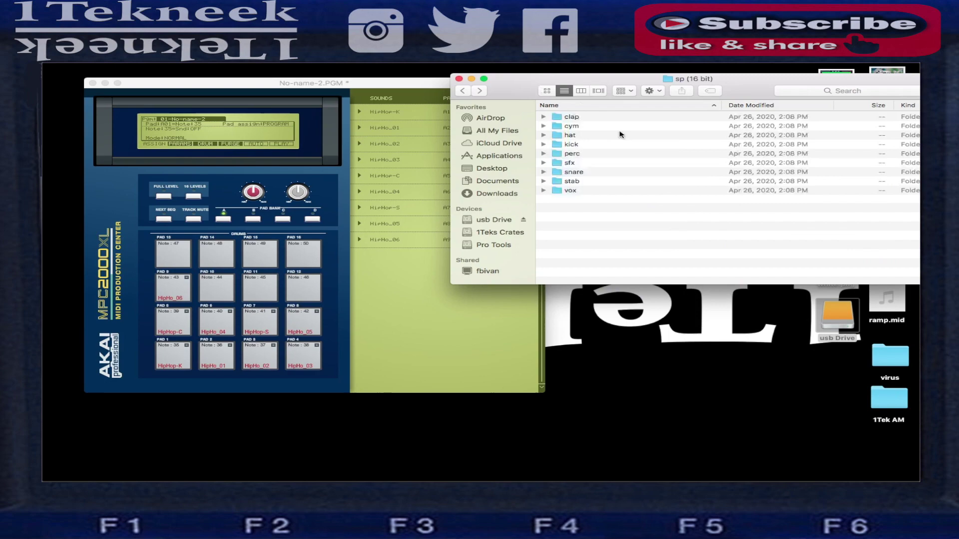
double_click(591, 121)
drag(591, 190, 216, 286)
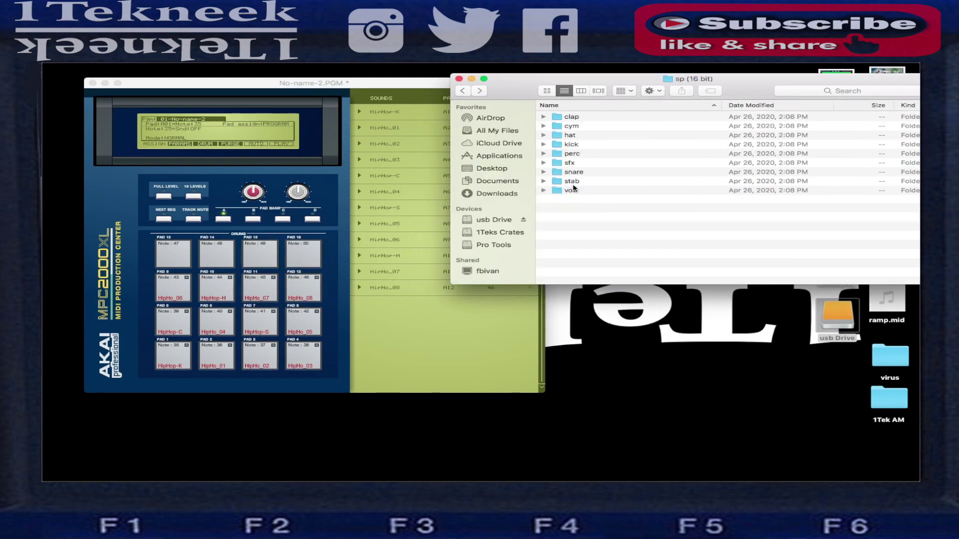
double_click(574, 248)
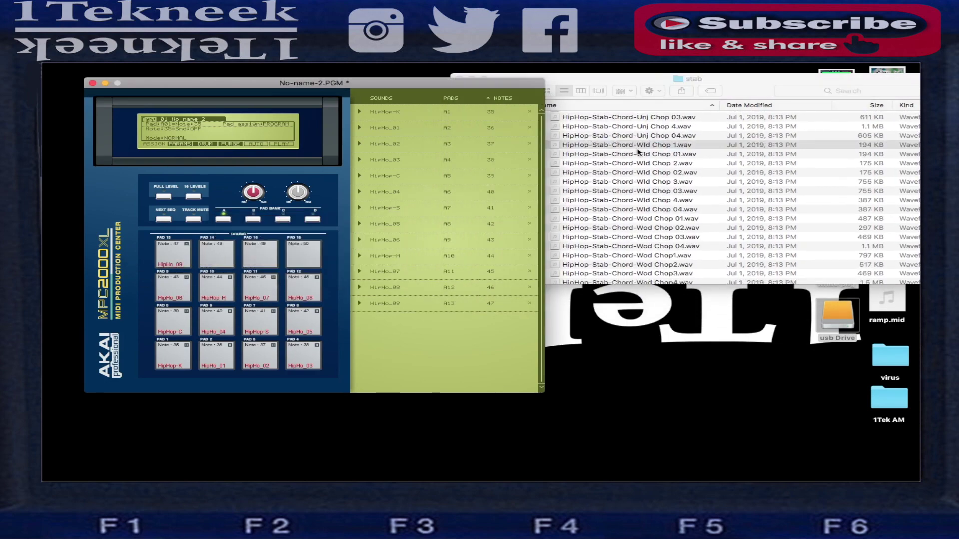
drag(627, 163, 314, 222)
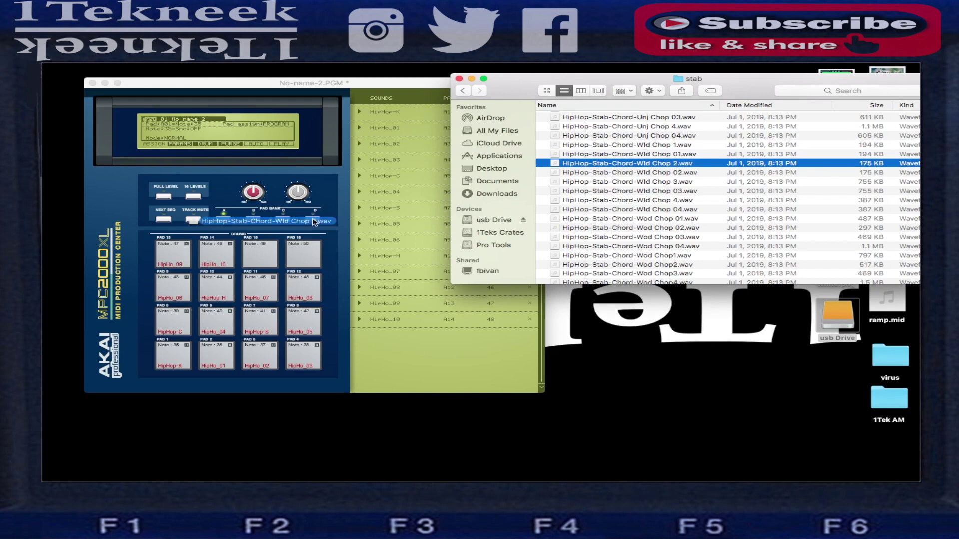
drag(619, 172, 278, 272)
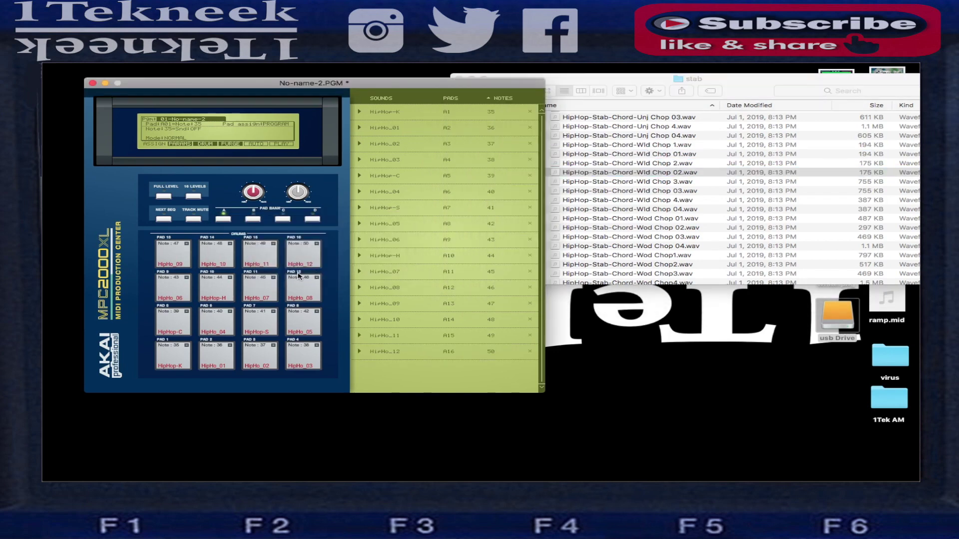
Step: Audition the kicks, claps and snares on bank A pads 1–8
click(231, 314)
click(177, 354)
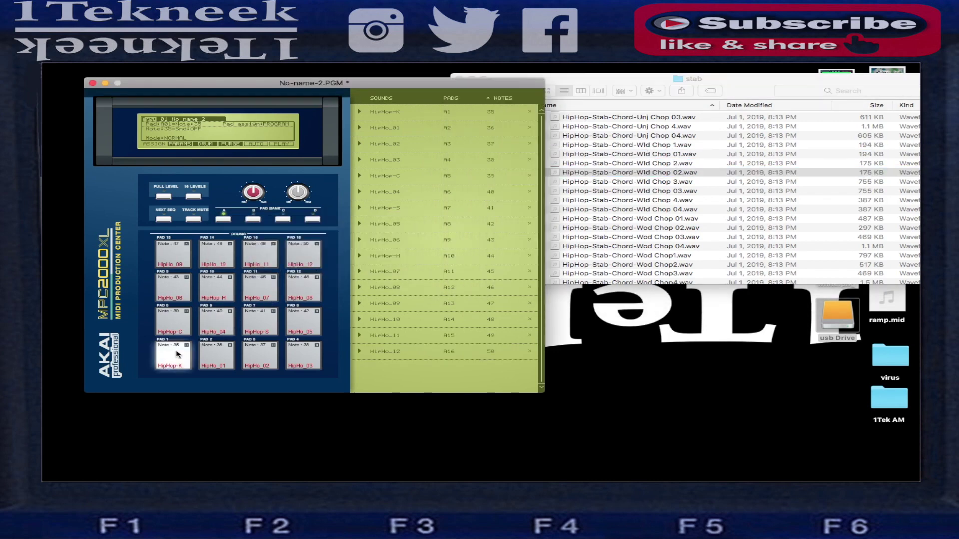
click(178, 355)
click(223, 354)
click(259, 353)
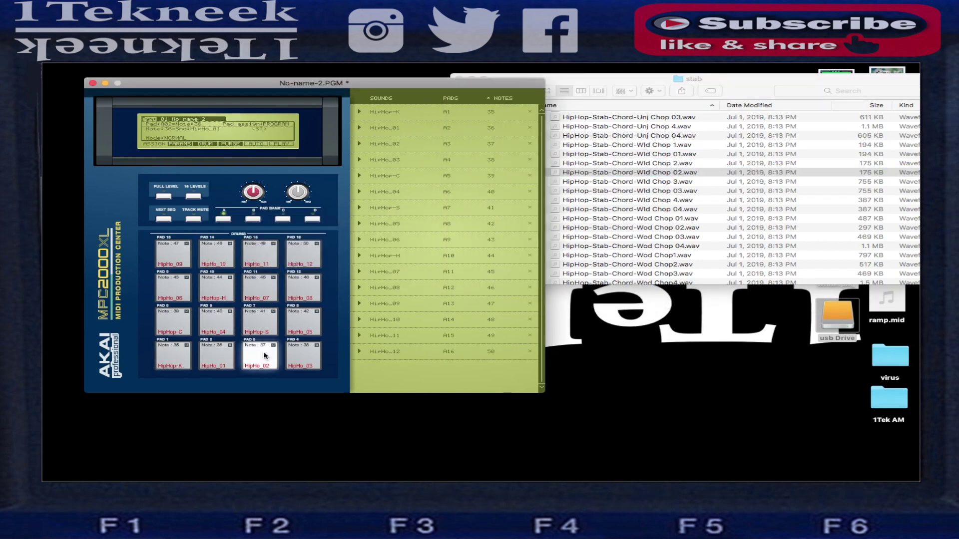
click(303, 353)
click(297, 321)
click(257, 321)
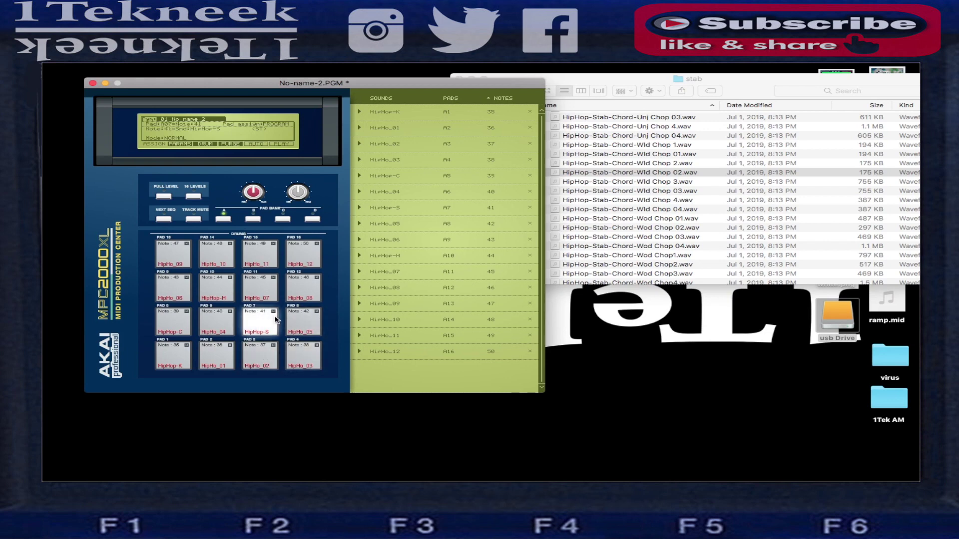
click(215, 320)
click(172, 321)
Step: Audition the hi-hats and stabs on pads 9–16, then switch to empty pad bank B
click(177, 282)
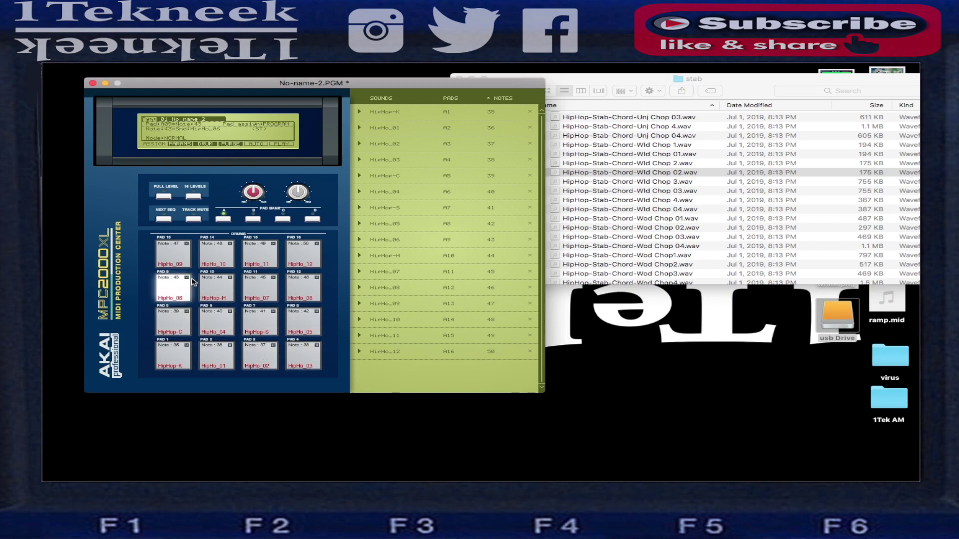
click(212, 285)
click(253, 288)
click(306, 288)
click(172, 252)
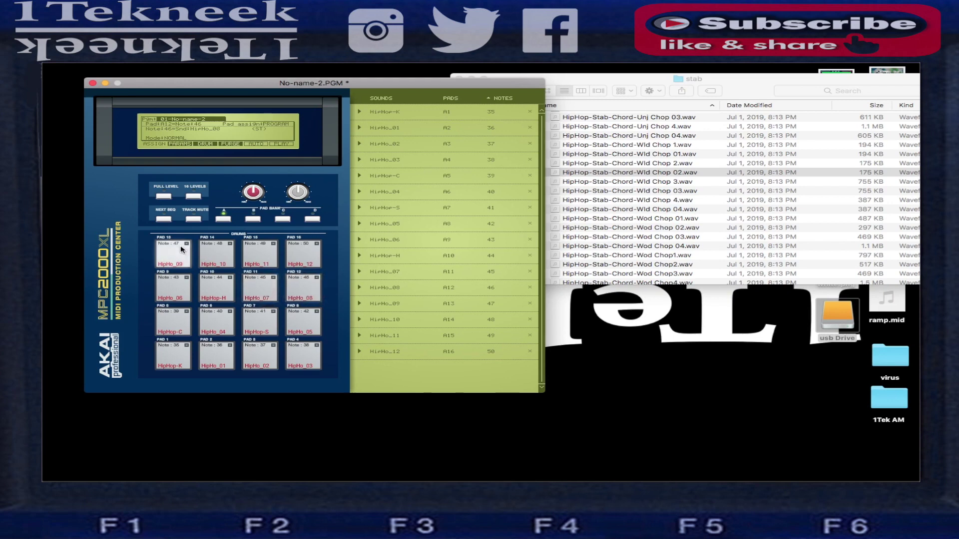
click(215, 255)
click(252, 256)
click(303, 255)
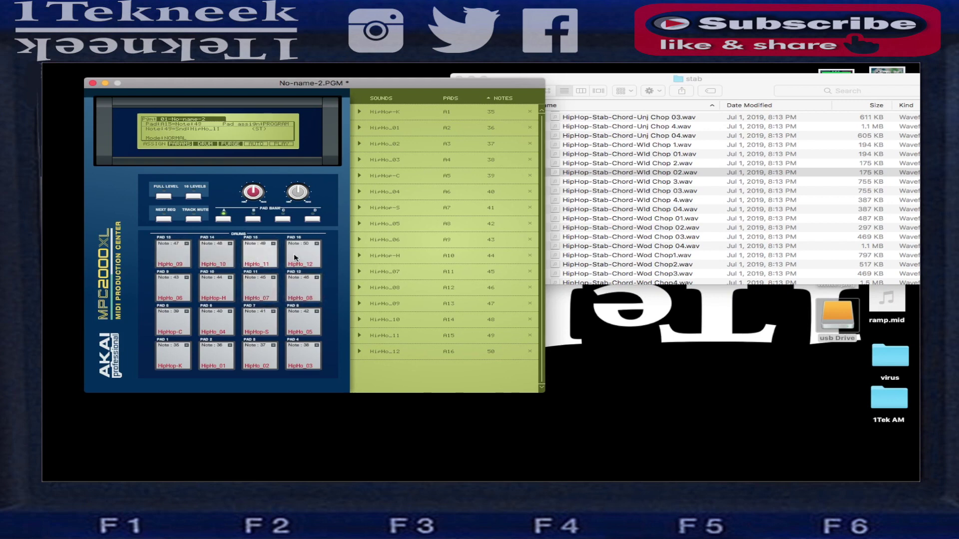
click(252, 256)
click(303, 258)
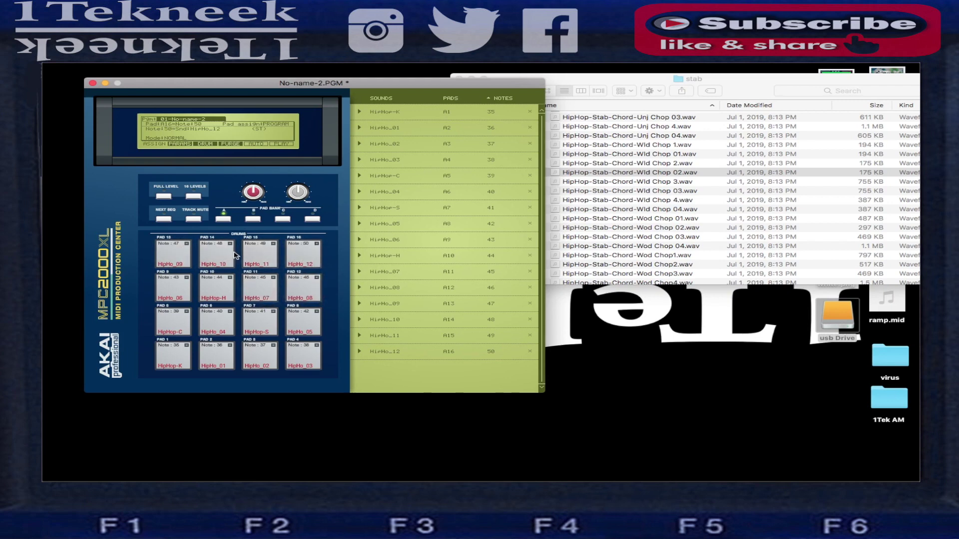
click(215, 254)
click(172, 255)
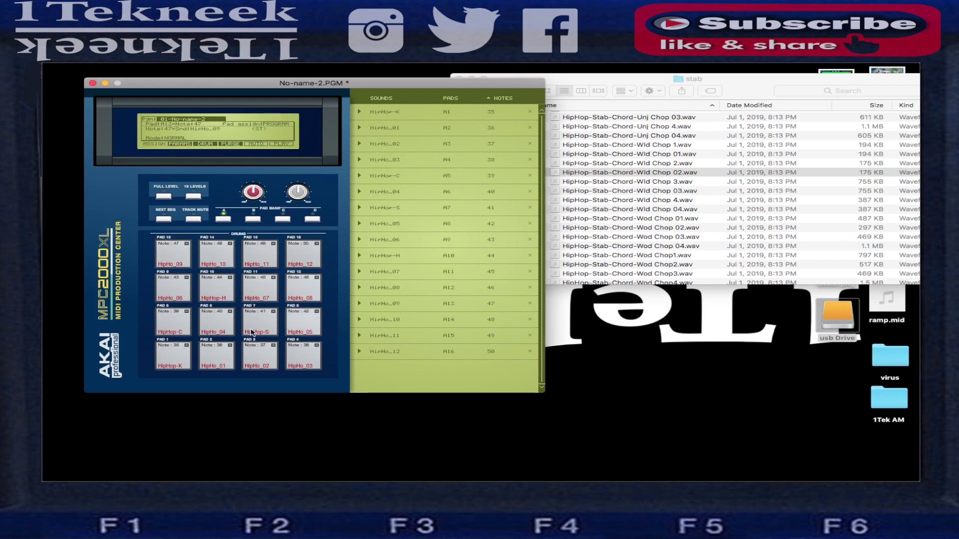
click(251, 218)
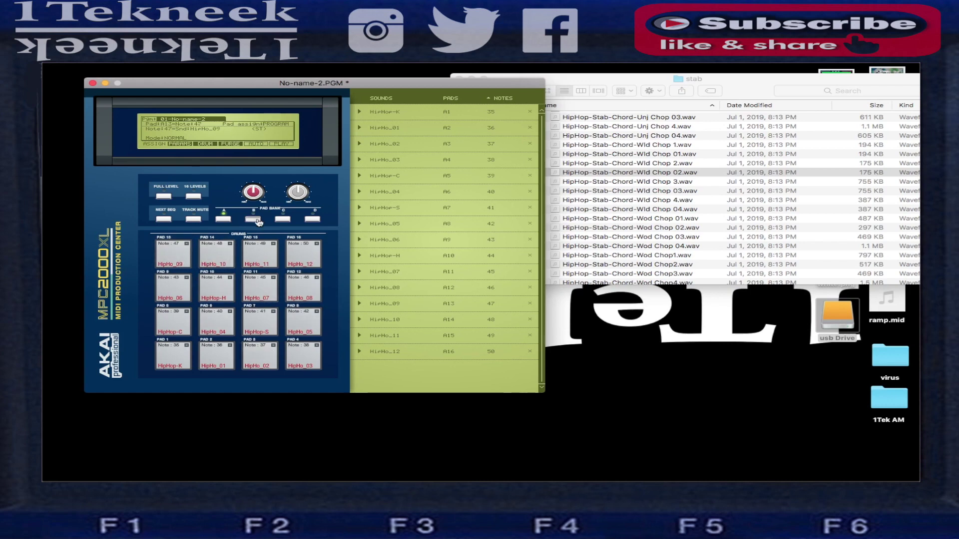
click(567, 85)
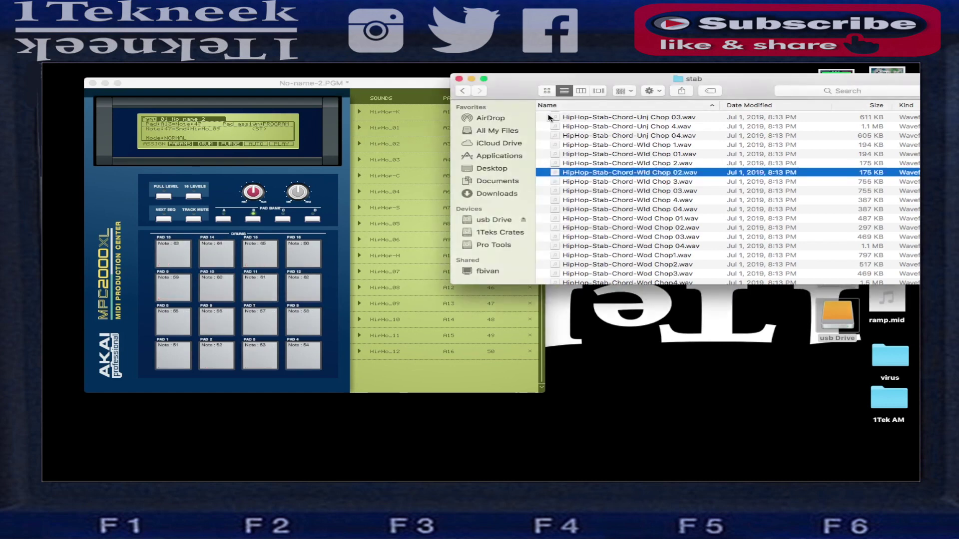
Step: Load the bass samples onto bank B pads 1–4 as HipHo_13–HipHo_16 and audition them
scroll(566, 139, up, 10)
scroll(565, 140, up, 10)
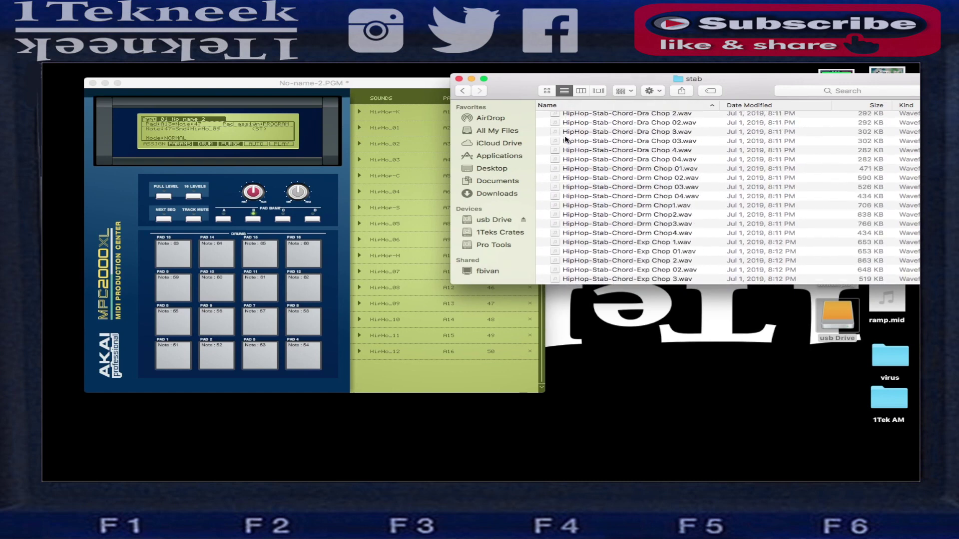
drag(600, 116, 314, 272)
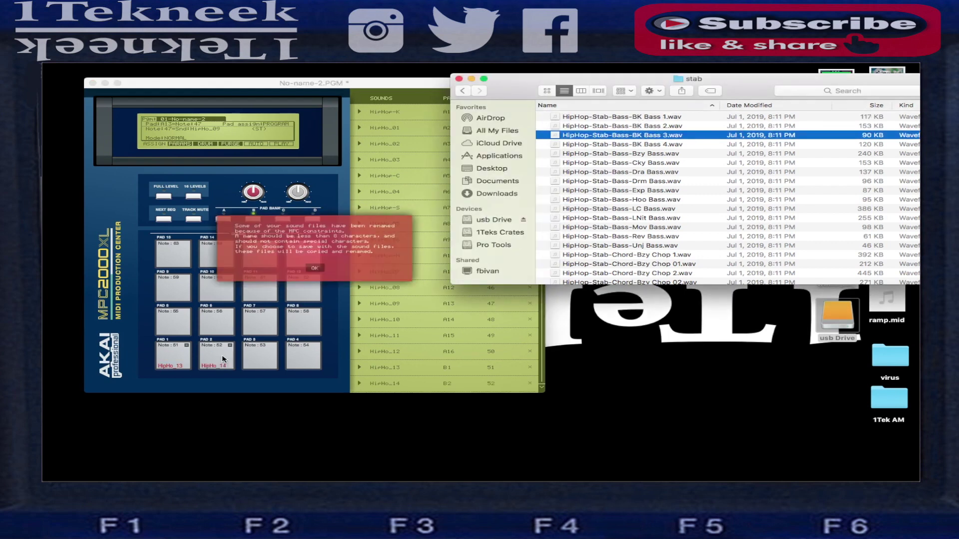
click(276, 357)
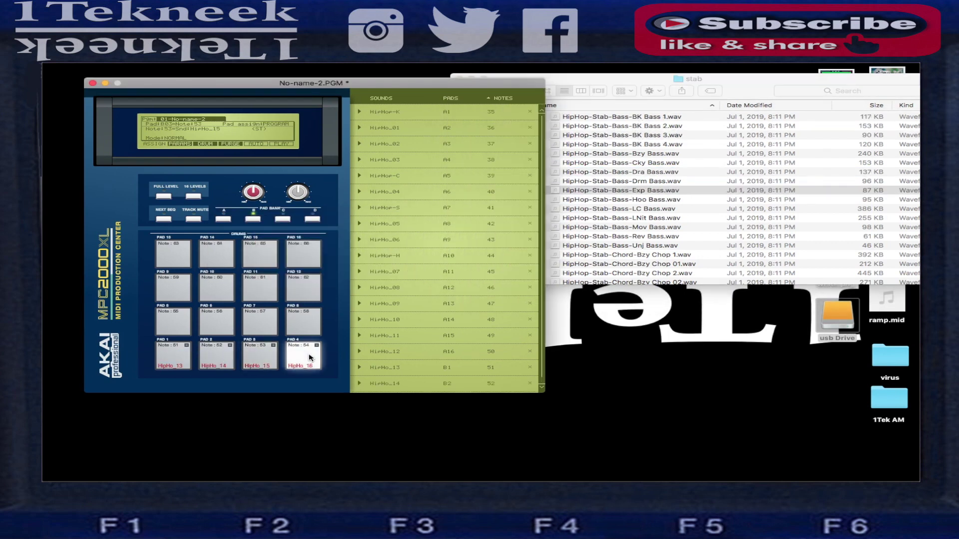
click(216, 356)
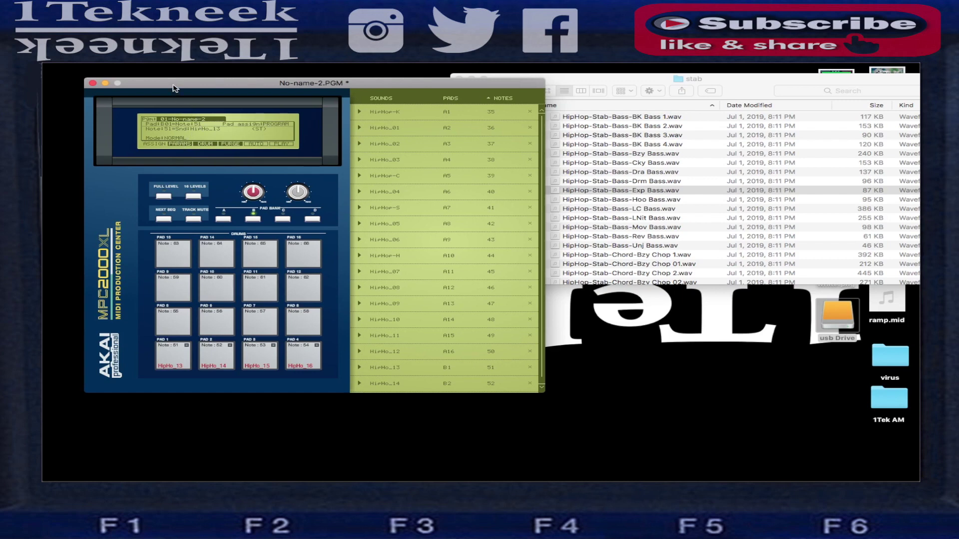
drag(173, 86, 204, 85)
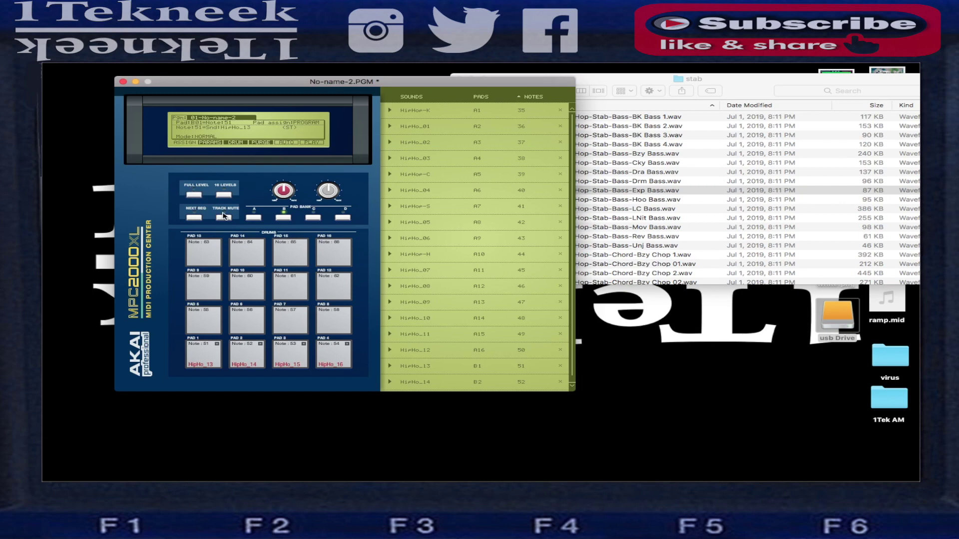
Step: Check pad banks B and C, then return the pads to the bank A drums
click(288, 218)
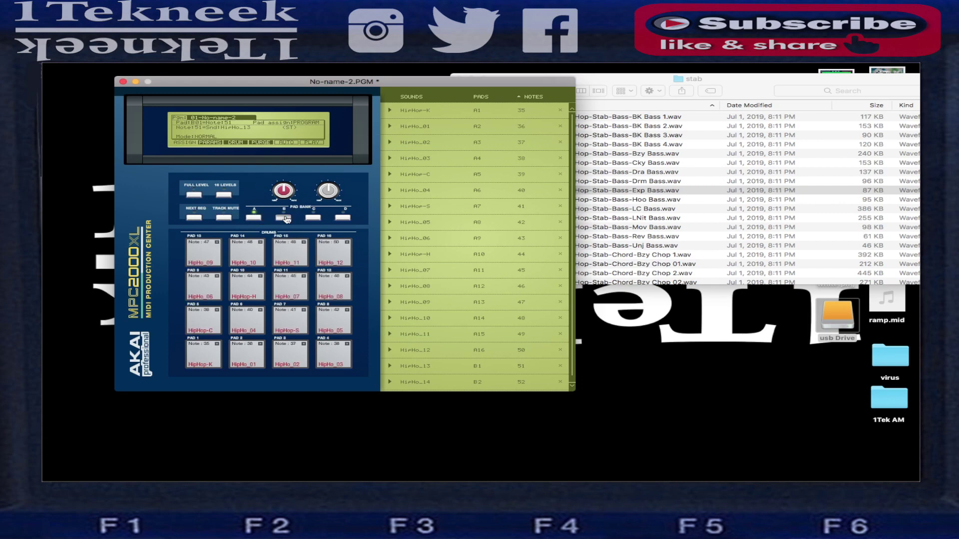
click(313, 218)
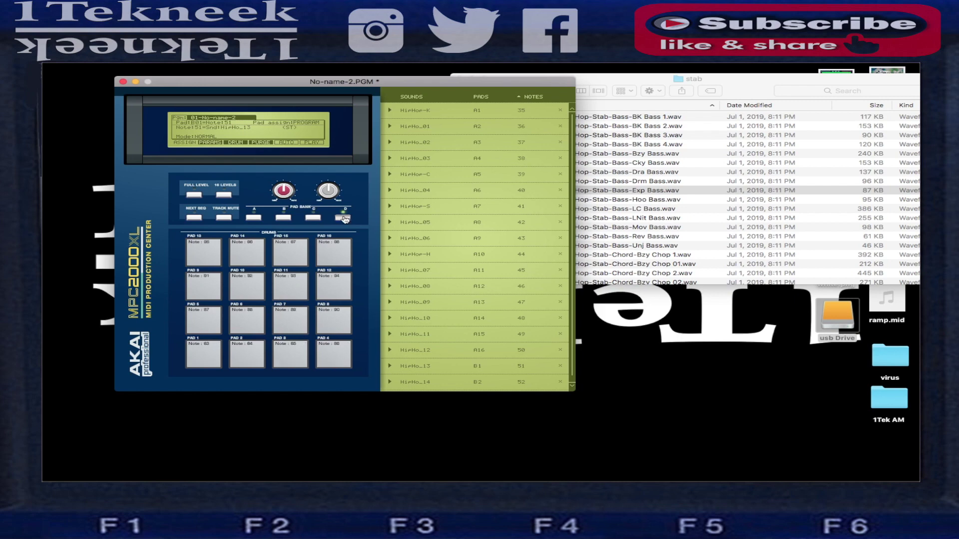
click(254, 218)
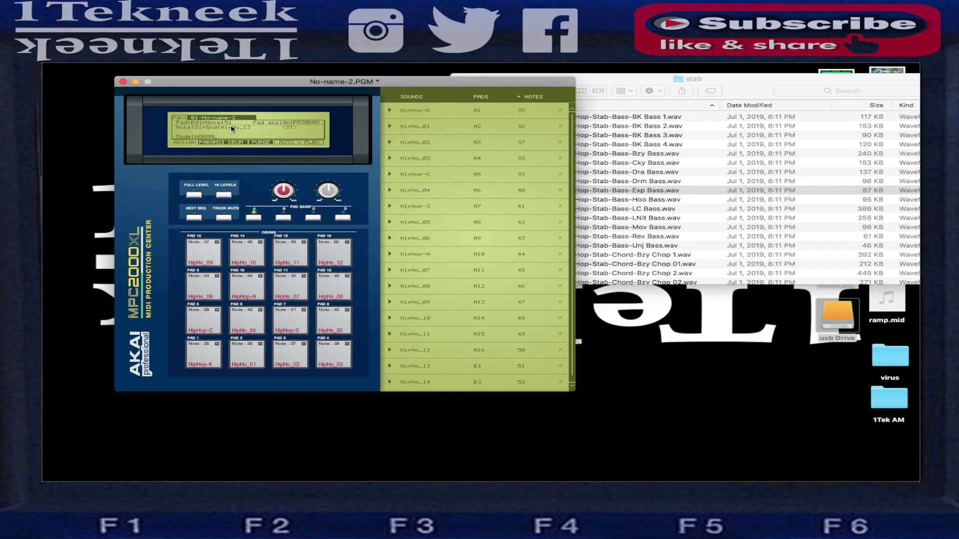
Step: Choose File > Save As > With sounds for No-name-2.PGM
click(111, 57)
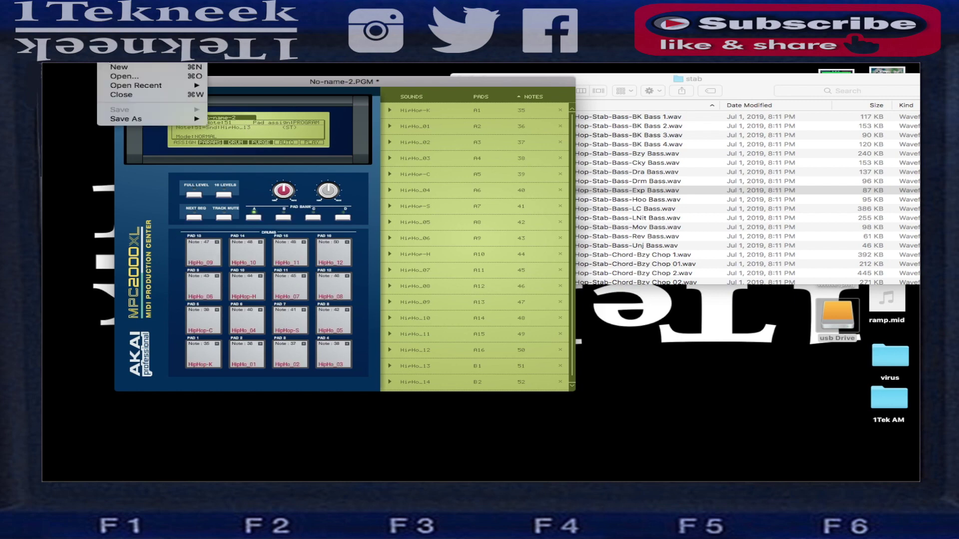
mouse_move(140, 121)
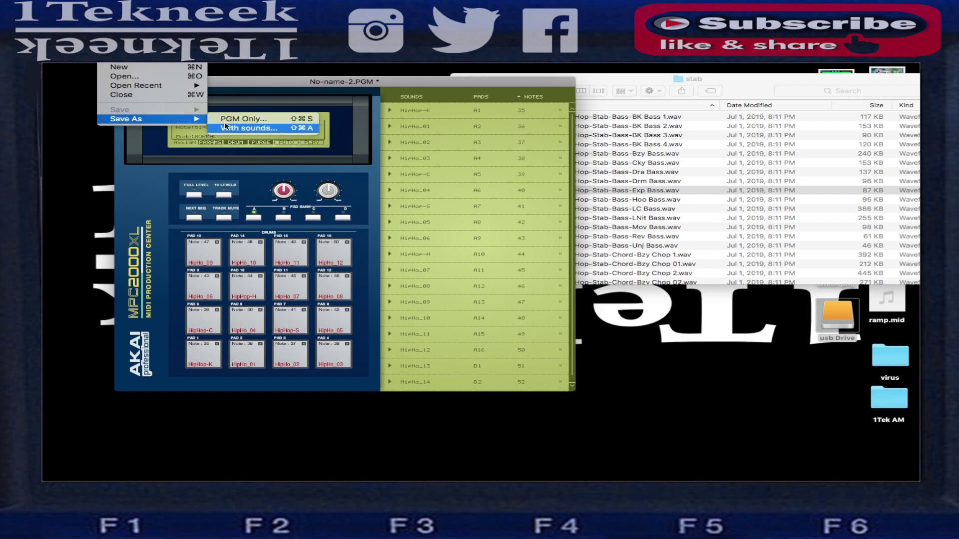
click(257, 130)
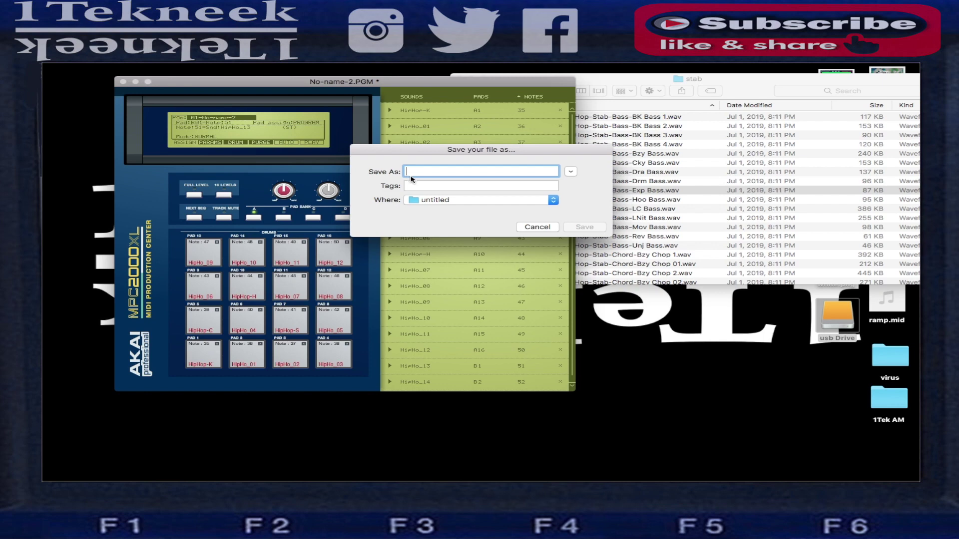
Step: Expand the save dialog and choose the Desktop as the save location
click(443, 202)
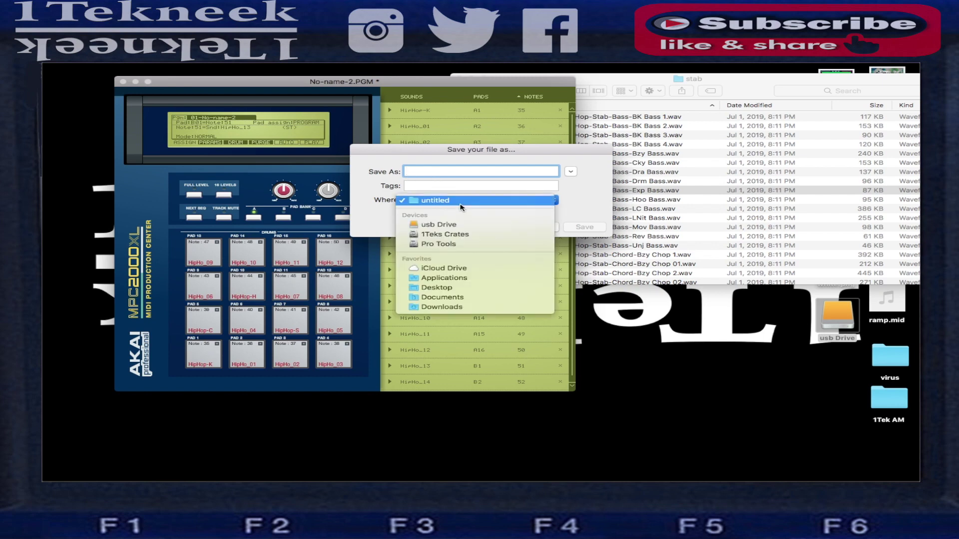
click(460, 203)
click(571, 172)
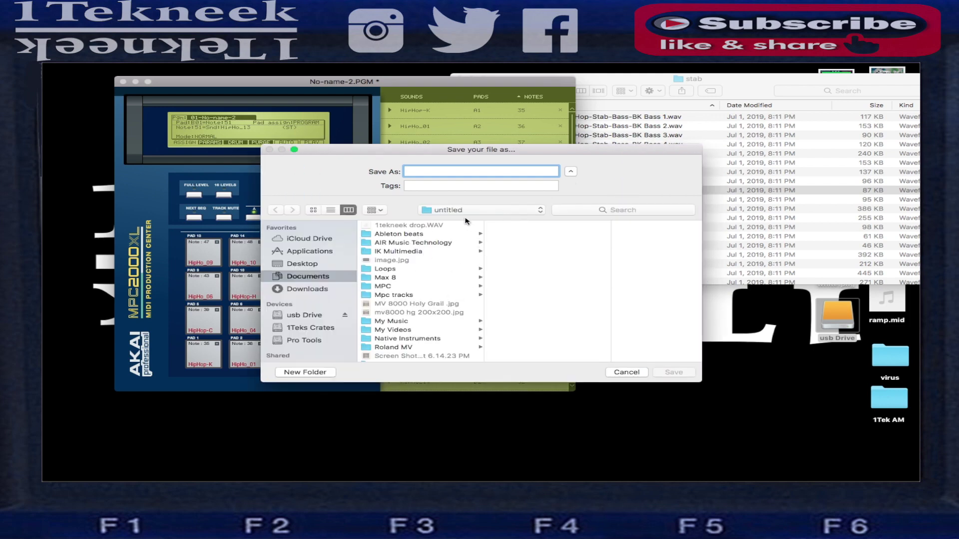
click(302, 264)
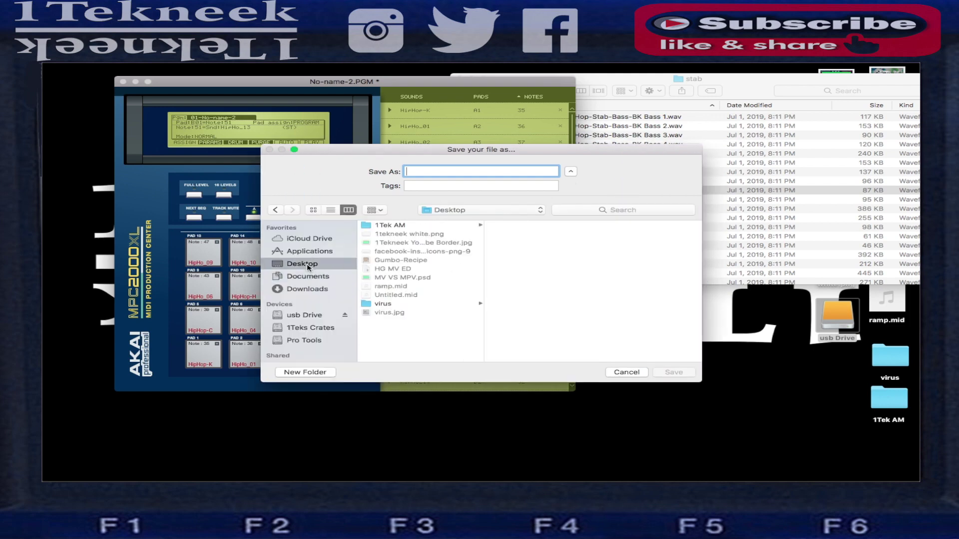
Step: Create a new utube folder there and save the program into it as utube.PGM
click(331, 372)
key(BackSpace)
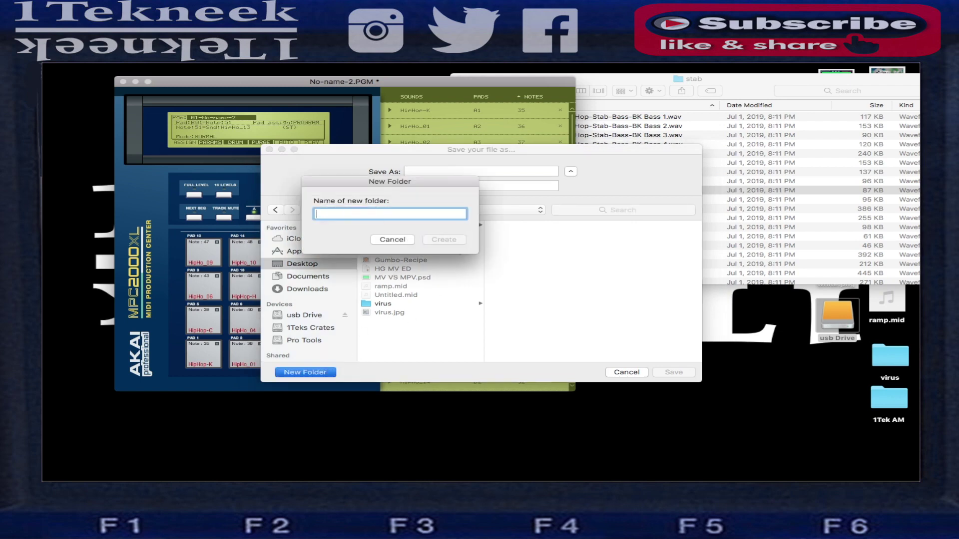
text(t)
key(BackSpace)
text(utube)
click(445, 240)
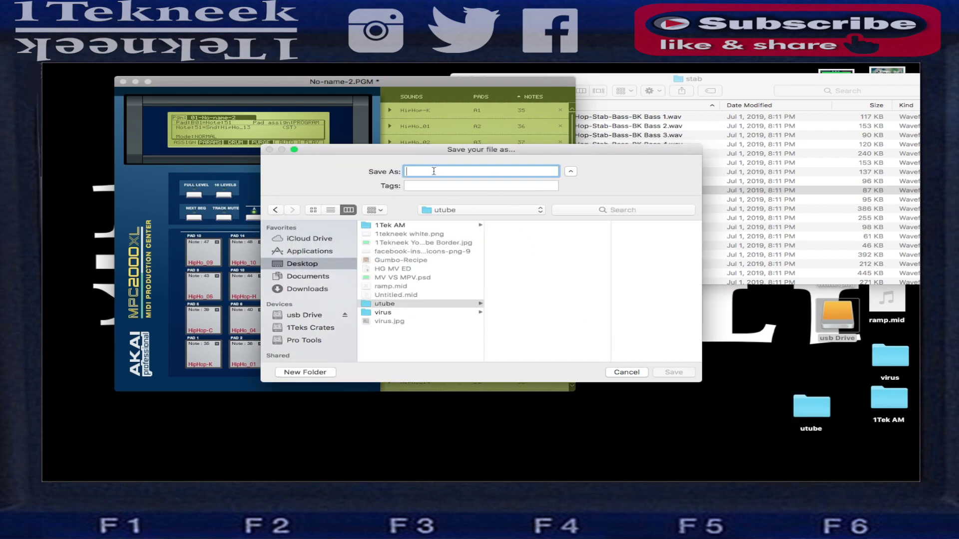
text(utube)
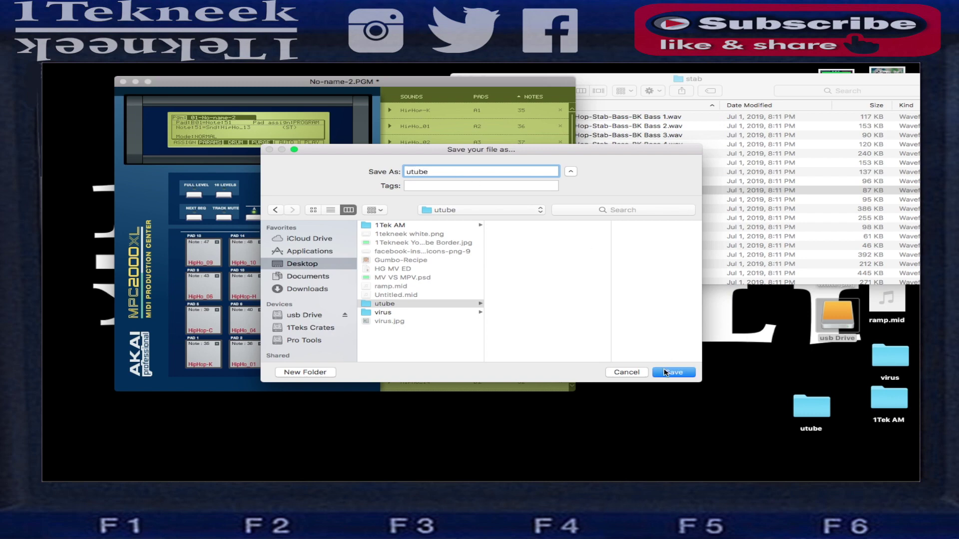
click(665, 372)
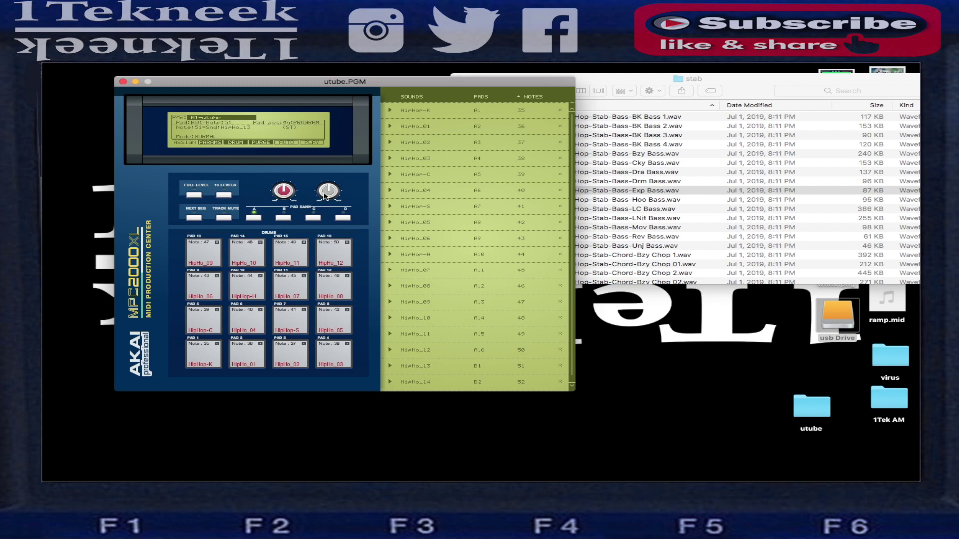
Step: Close the stab window, then open the utube folder to verify its wavs and utube.PGM
drag(230, 86, 229, 238)
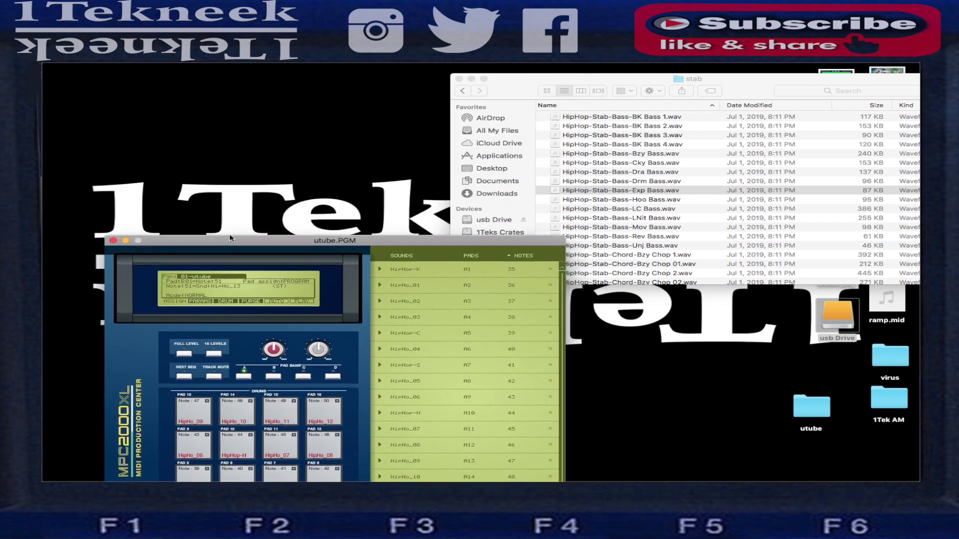
click(458, 78)
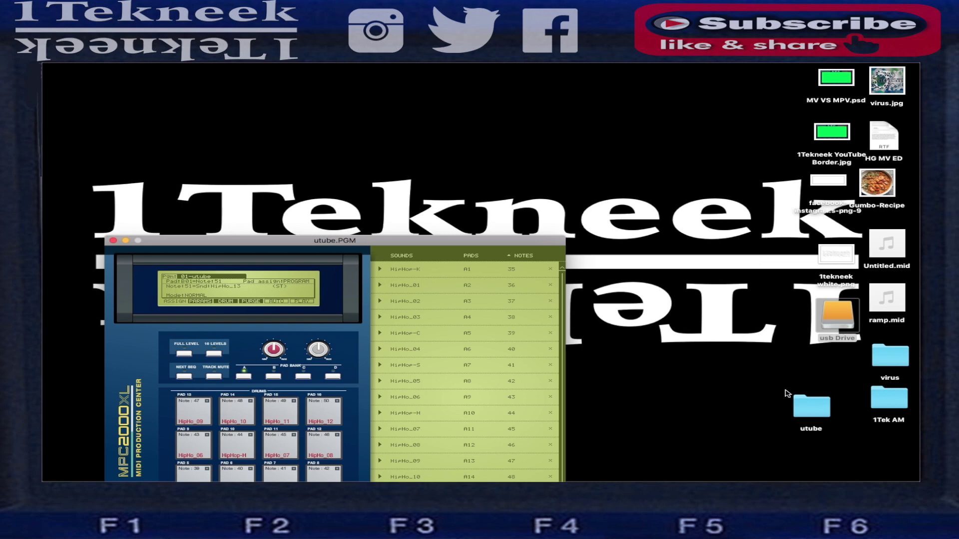
click(810, 405)
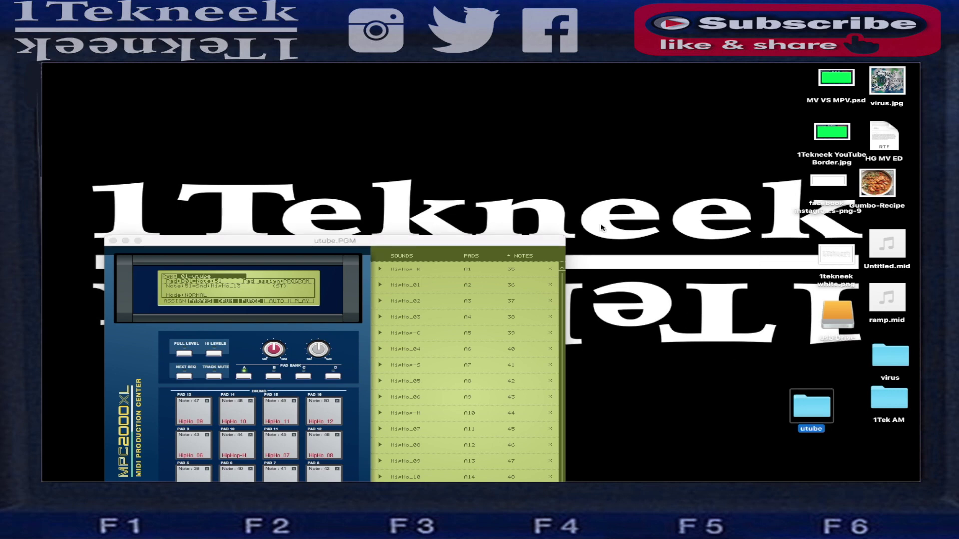
key(super+o)
scroll(428, 200, down, 3)
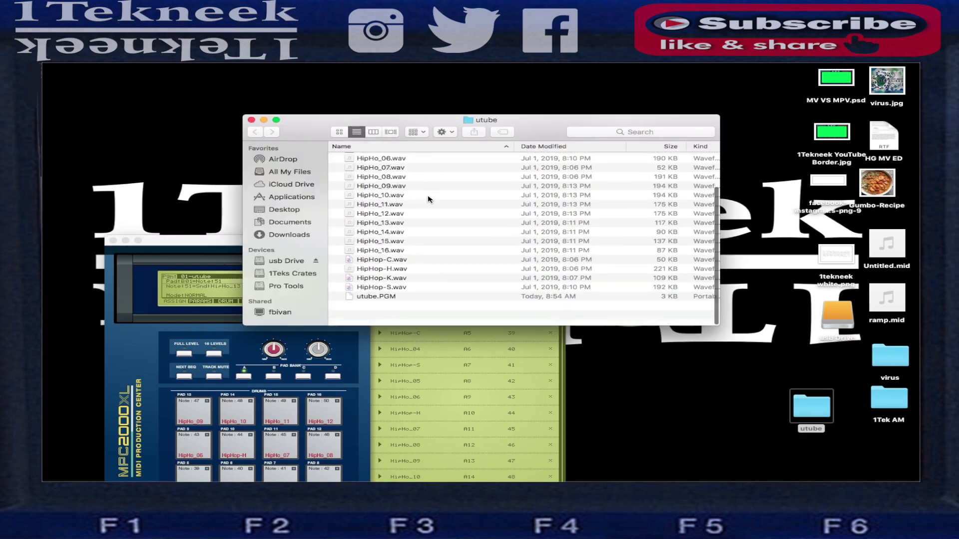
scroll(428, 199, up, 3)
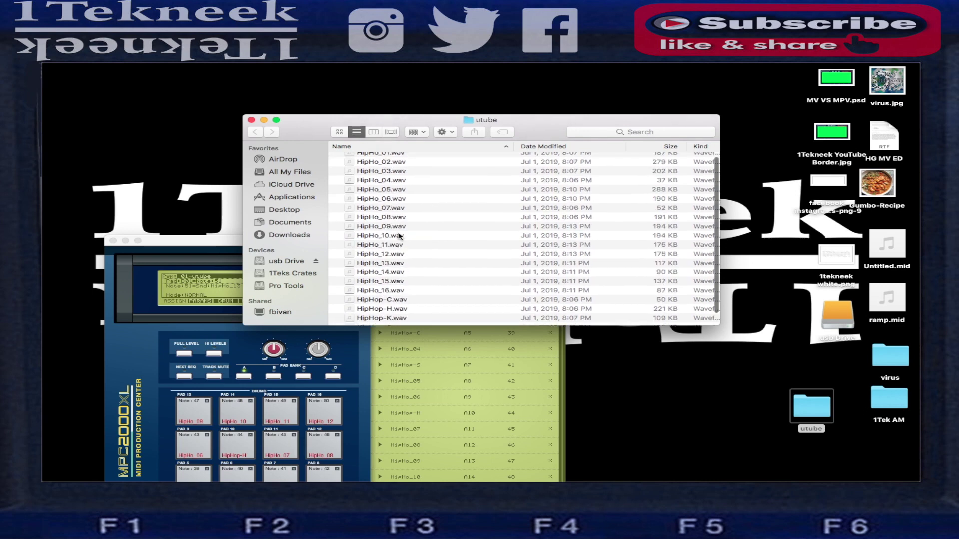
scroll(400, 235, down, 2)
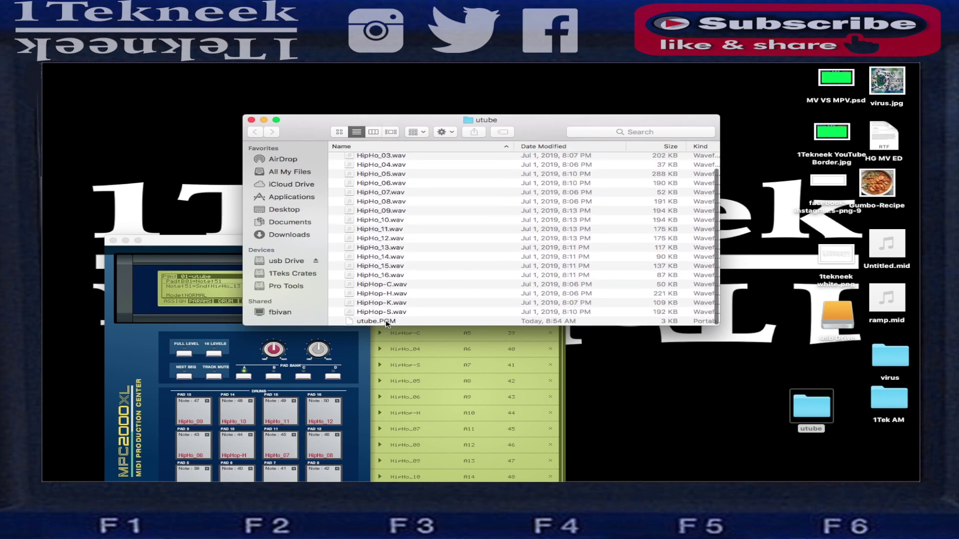
click(252, 119)
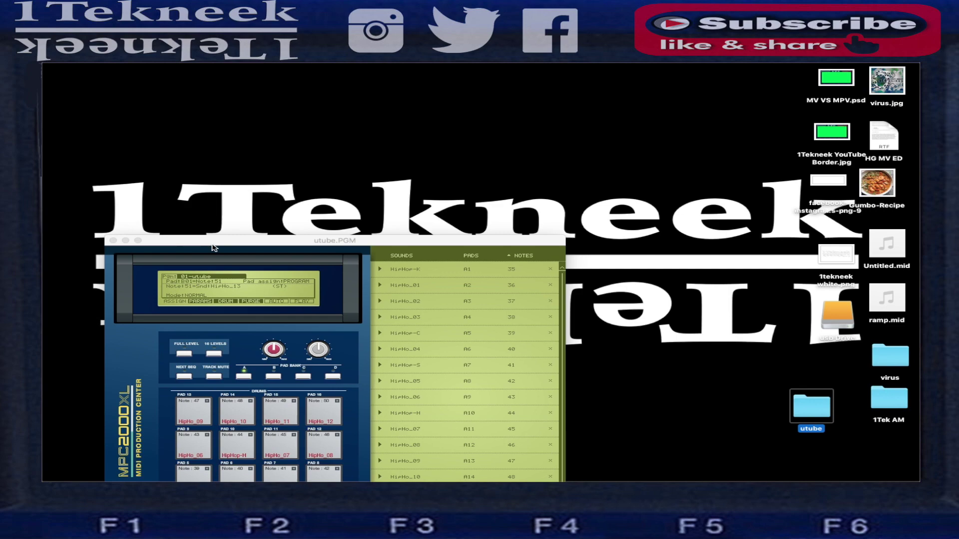